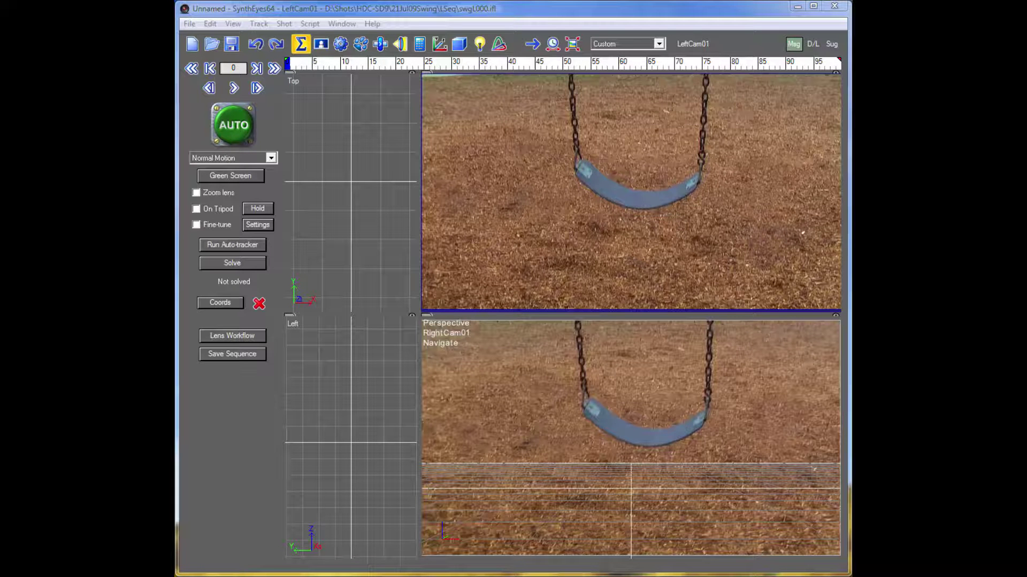
Step: Auto-track and solve the stereo swing shot in Stereo mode from a single frame pair, reaching 1.48 hpix error
key(End)
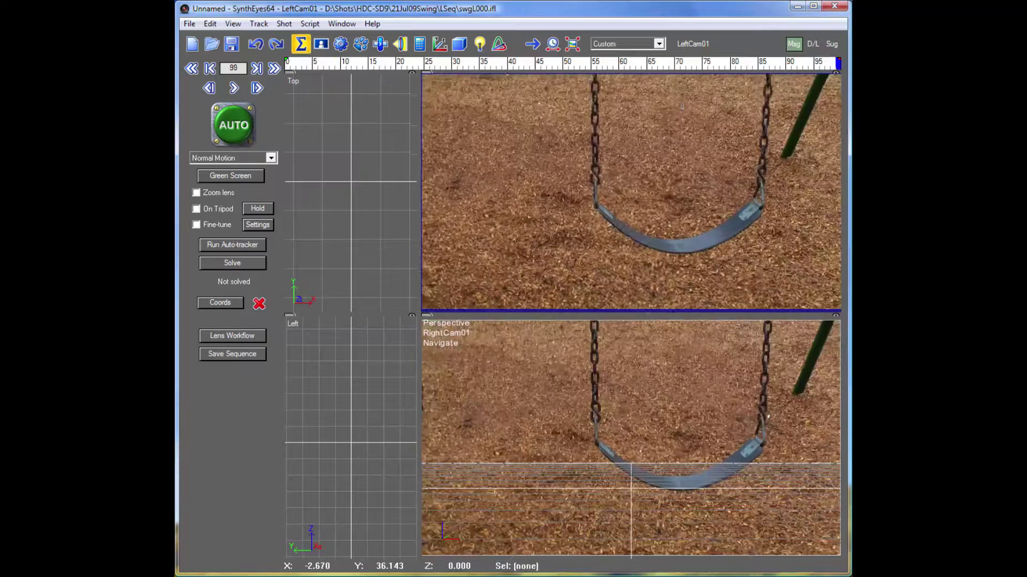
scroll(682, 105, up, 2)
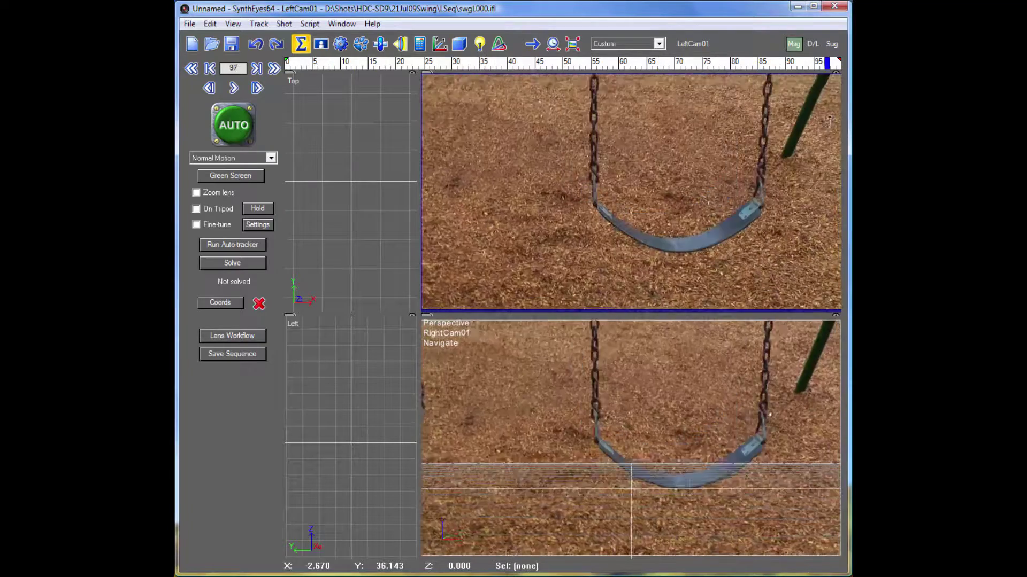
scroll(828, 121, up, 20)
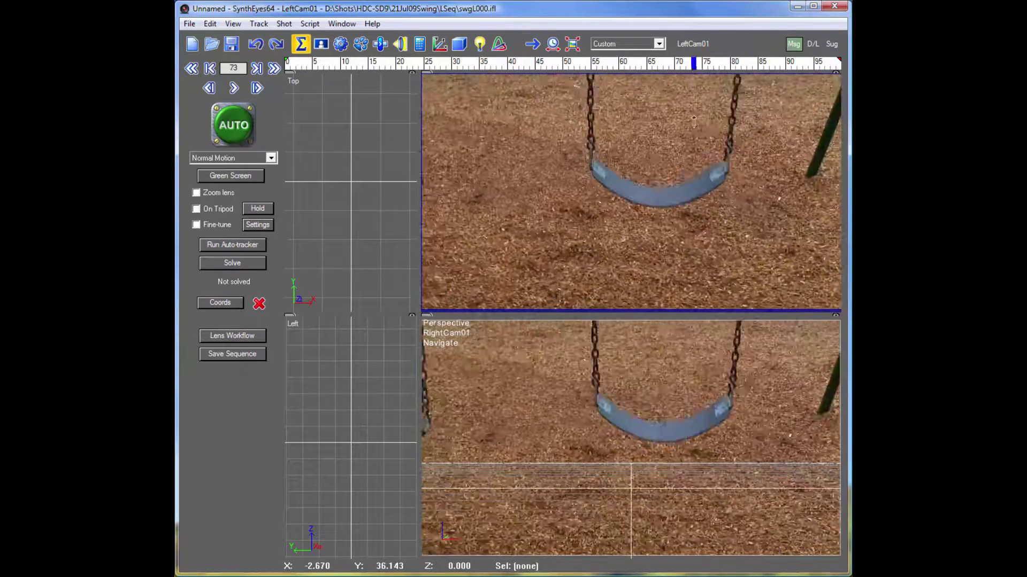
scroll(693, 122, up, 20)
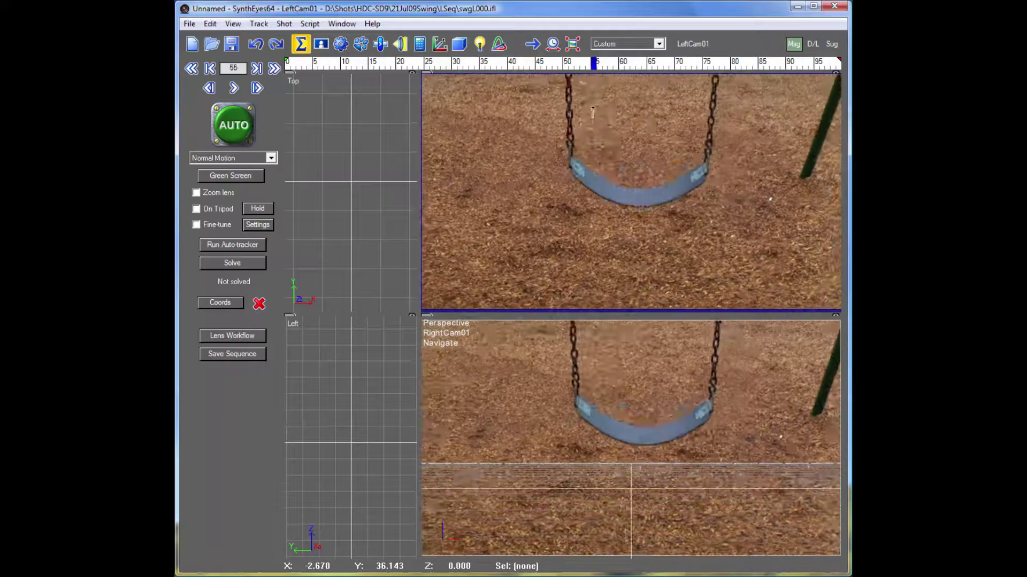
scroll(690, 120, up, 20)
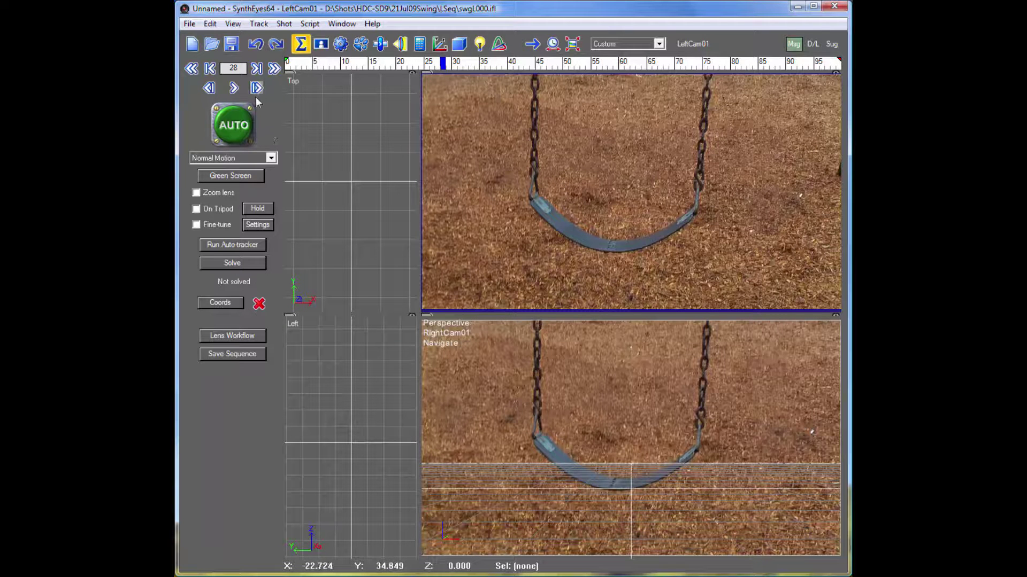
click(233, 126)
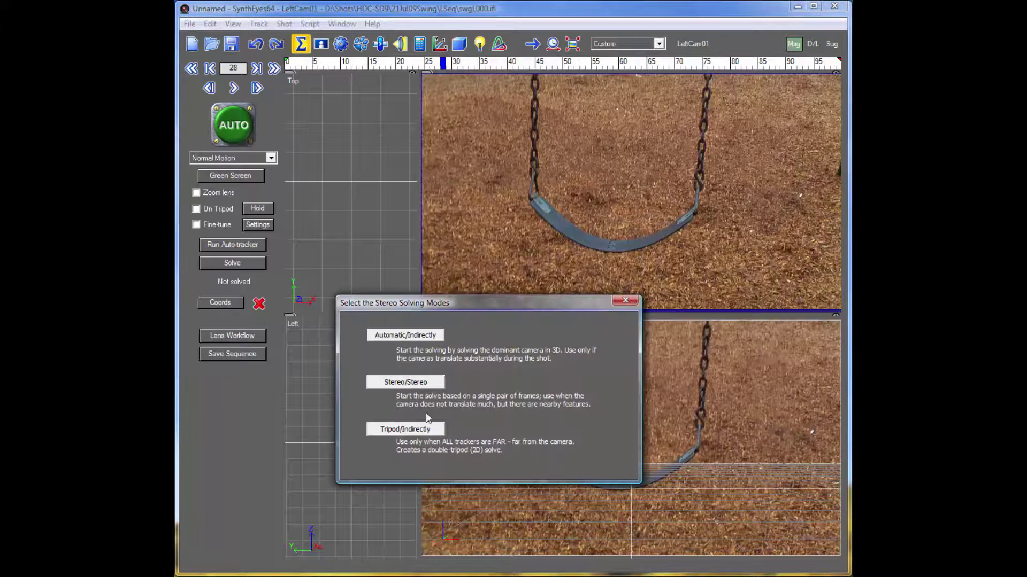
click(405, 382)
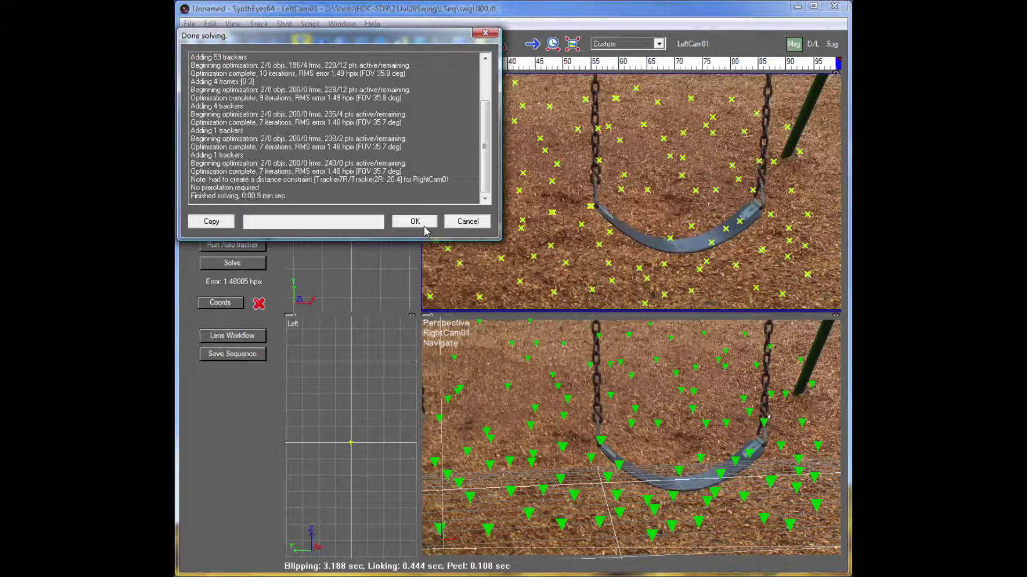
click(423, 227)
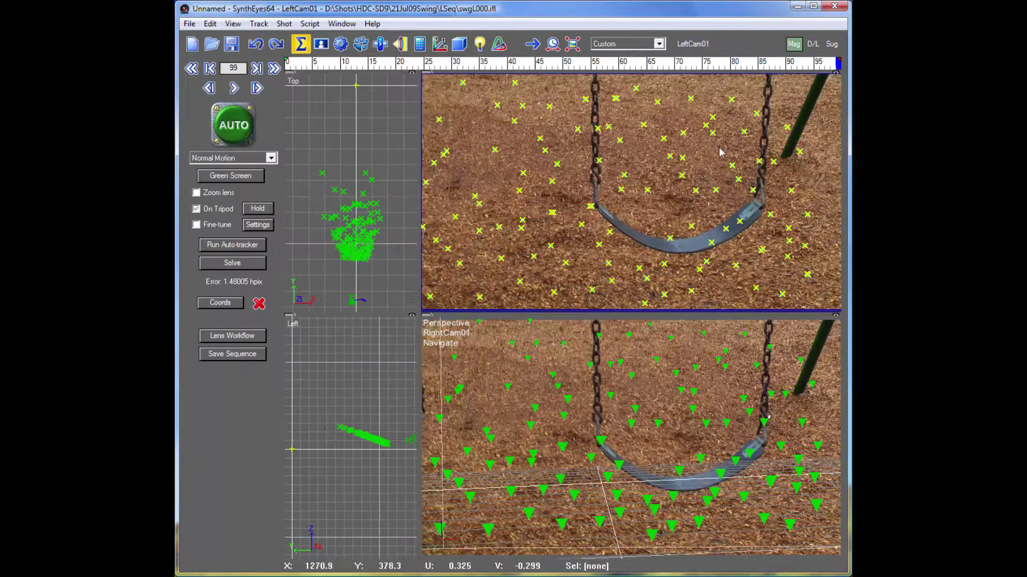
Step: With RightCam01 active, set the coordinate system from origin, axis and plane trackers, then re-solve
click(683, 46)
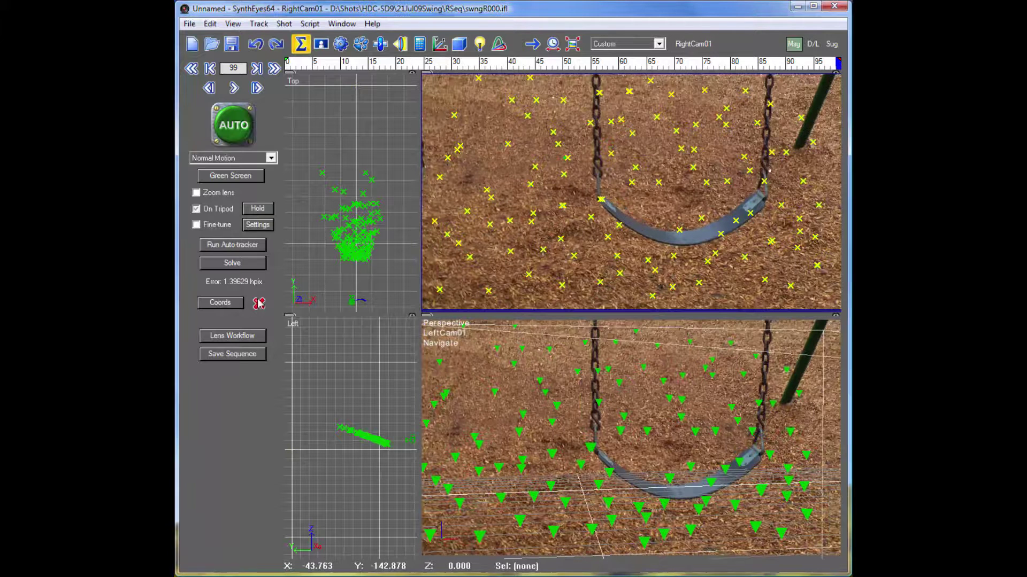
click(222, 305)
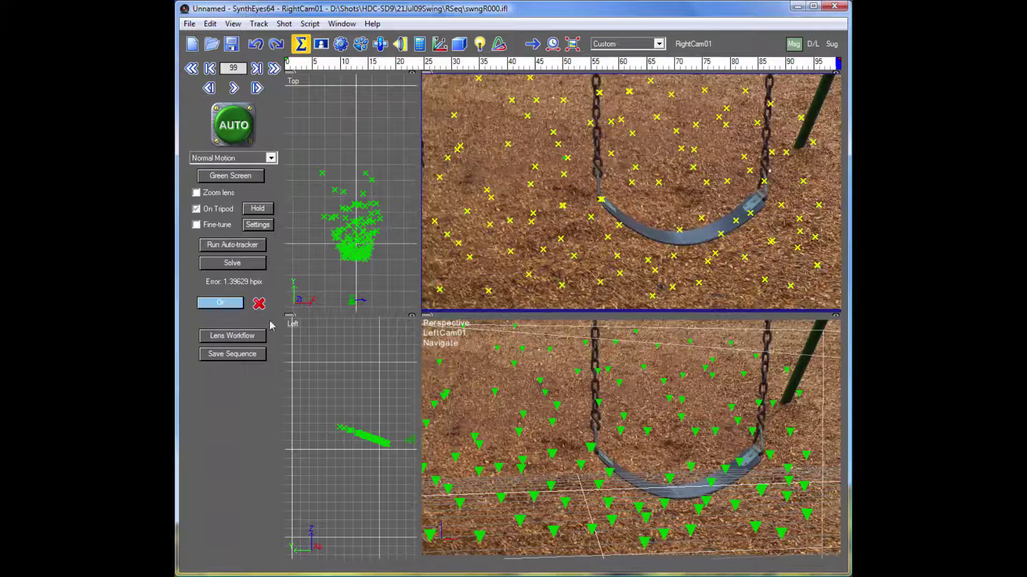
click(511, 251)
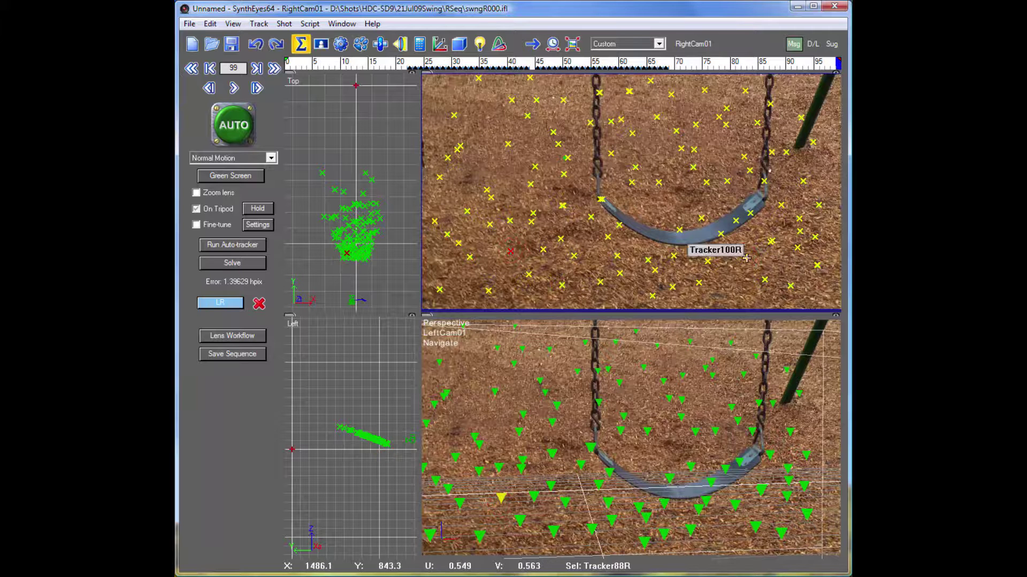
click(733, 503)
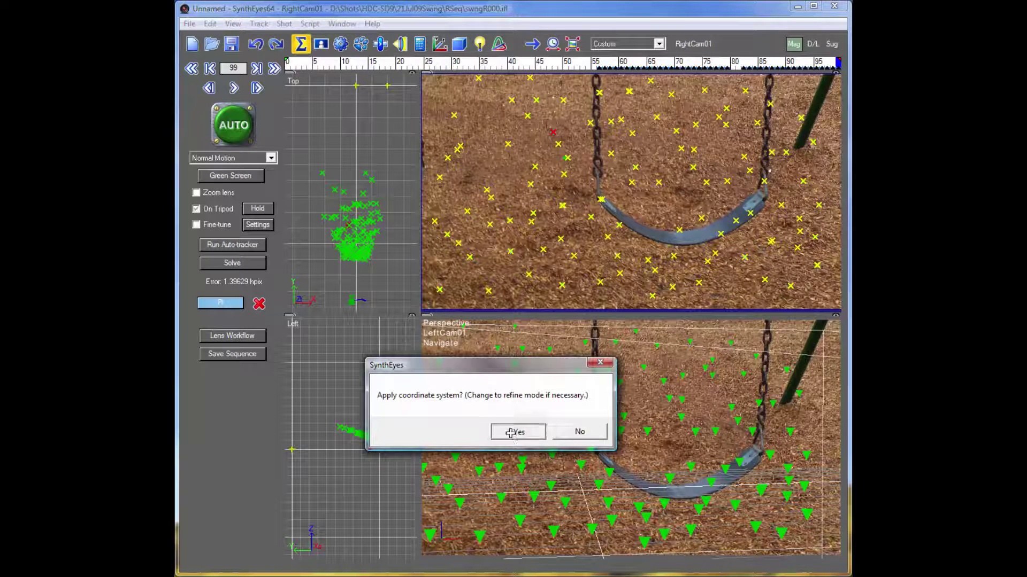
click(515, 433)
click(402, 223)
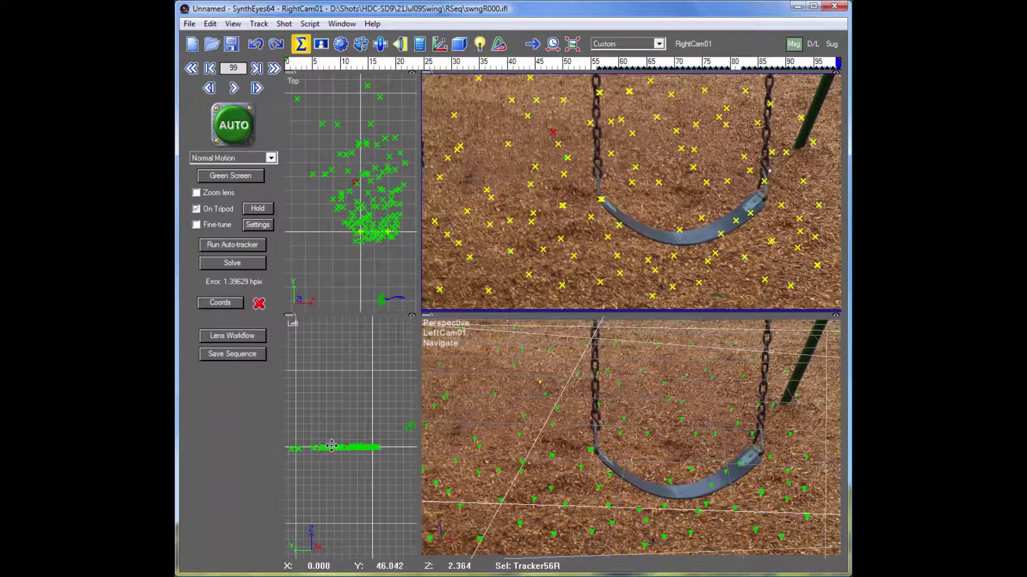
Step: Frame the point cloud in the top view and move to around frame 25
middle_drag(343, 239, 322, 207)
key(Home)
drag(287, 63, 453, 87)
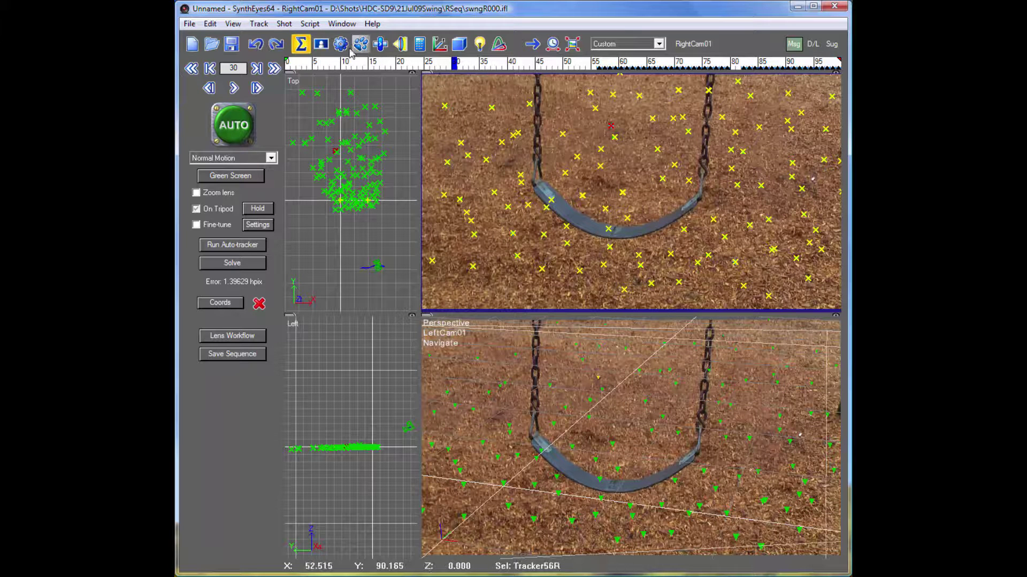
Step: Add a stereo moving object pair, RObject01 and LObject01, to the shot
click(285, 25)
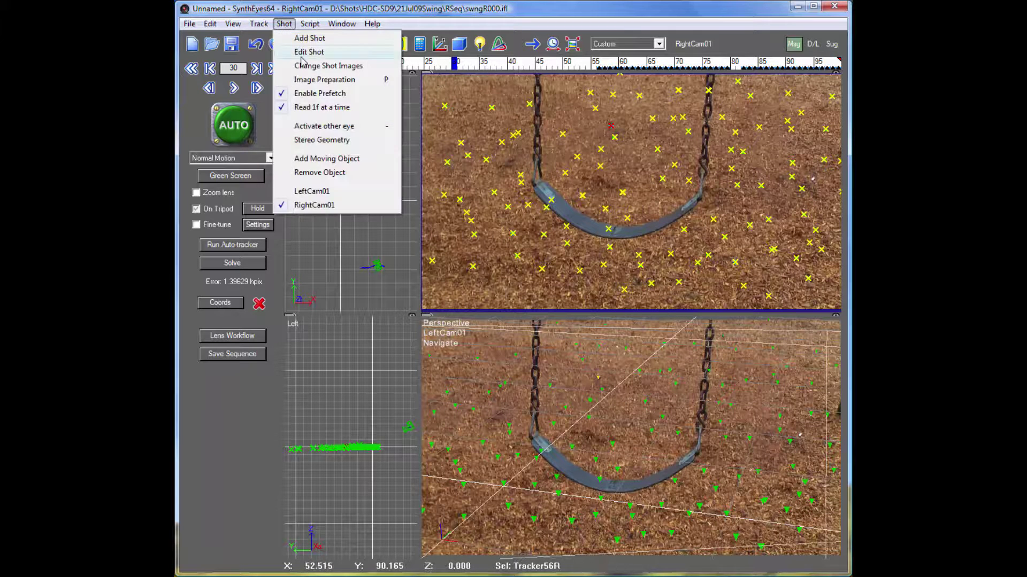
click(327, 158)
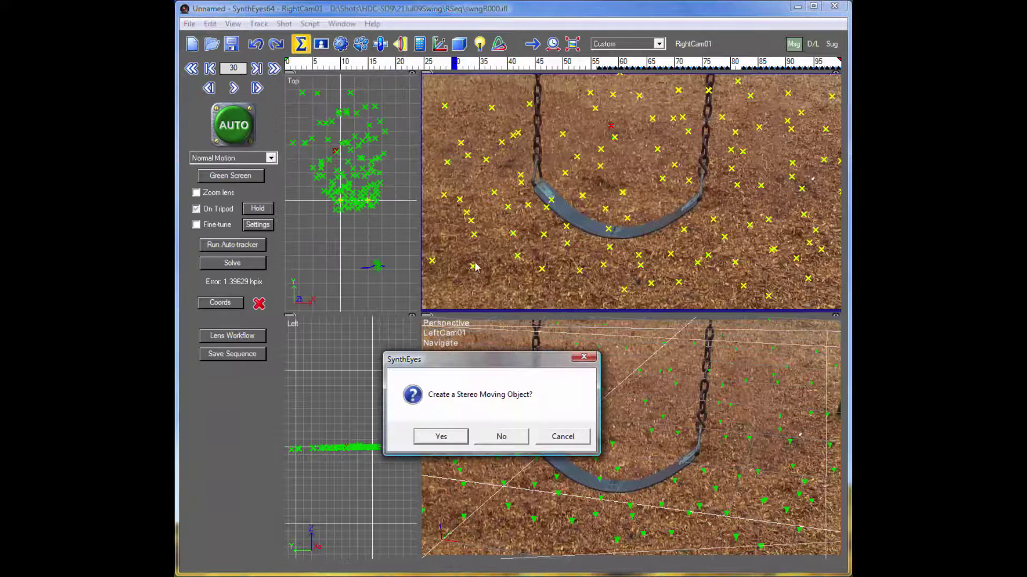
click(441, 437)
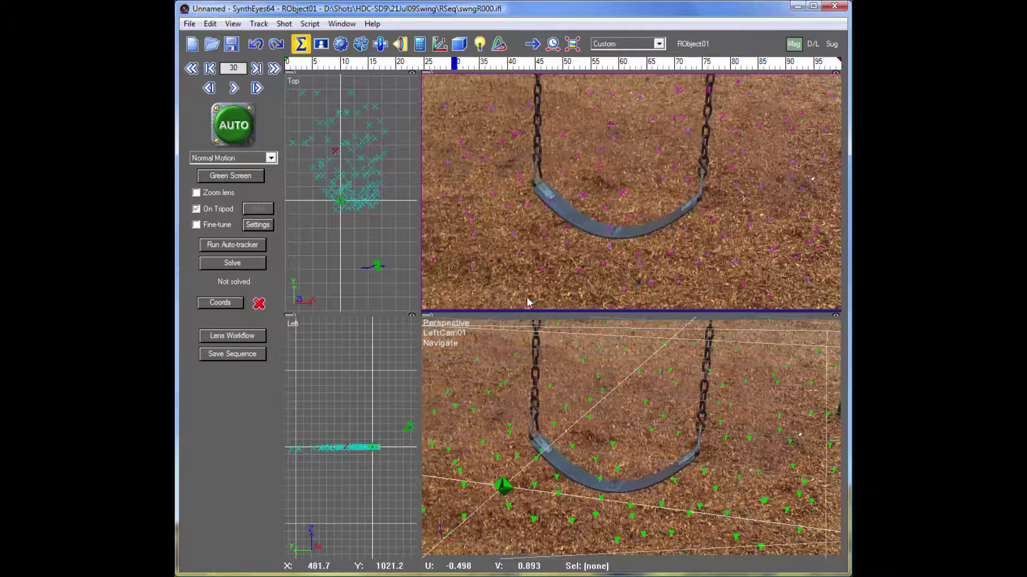
Step: Show the right moving object in the perspective view and cycle the active object between LObject01 and RObject01
right_click(465, 363)
click(500, 386)
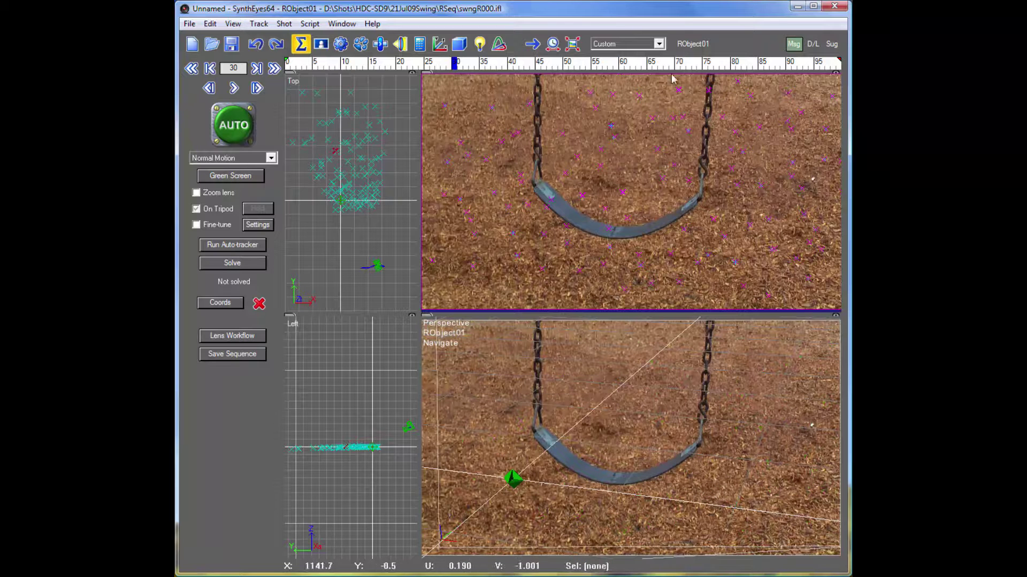
click(710, 44)
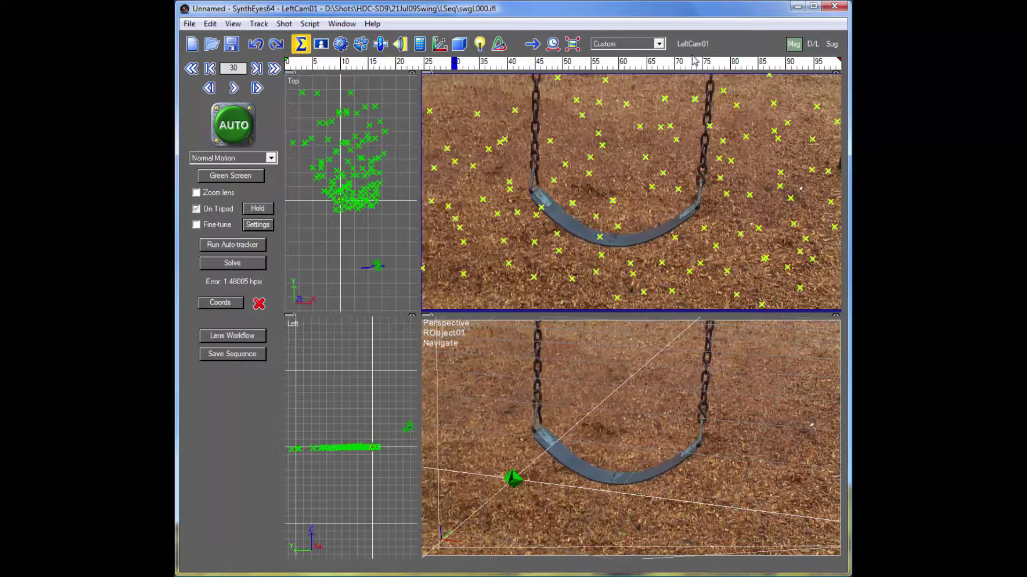
click(690, 47)
click(690, 48)
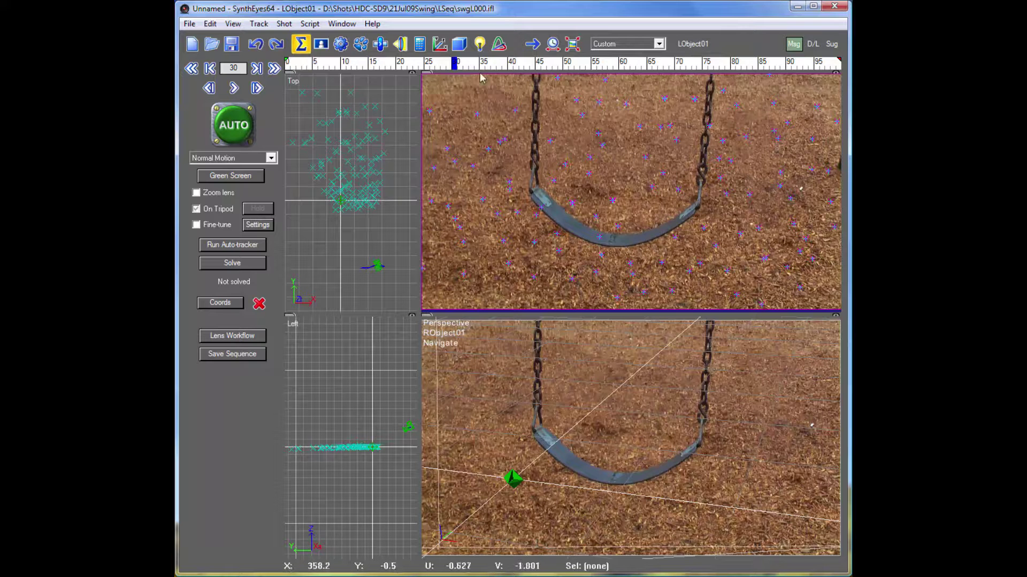
key(shift+1)
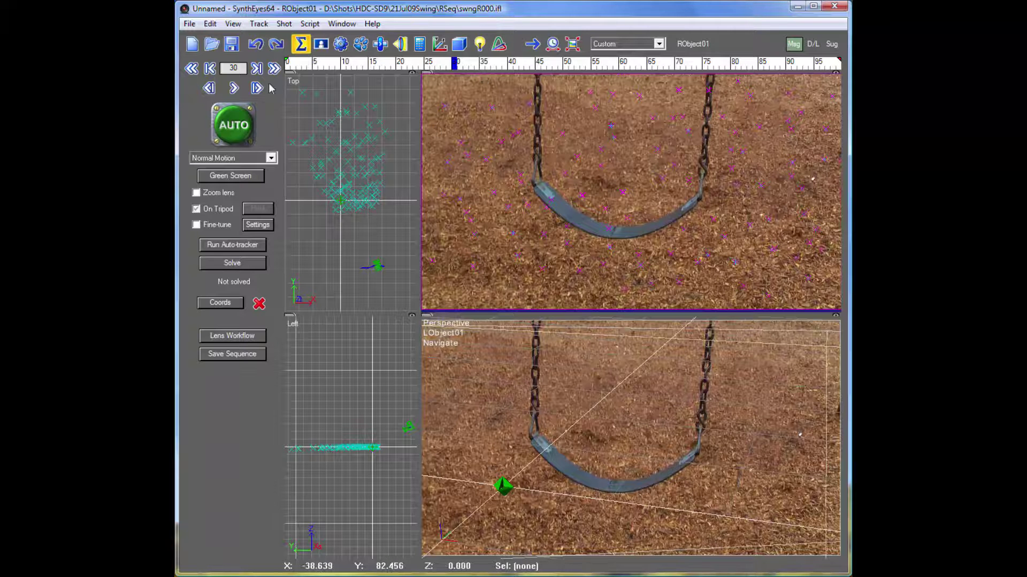
Step: At the first frame, create Tracker241 centered on the swing-seat bolt
drag(313, 65, 278, 65)
click(360, 44)
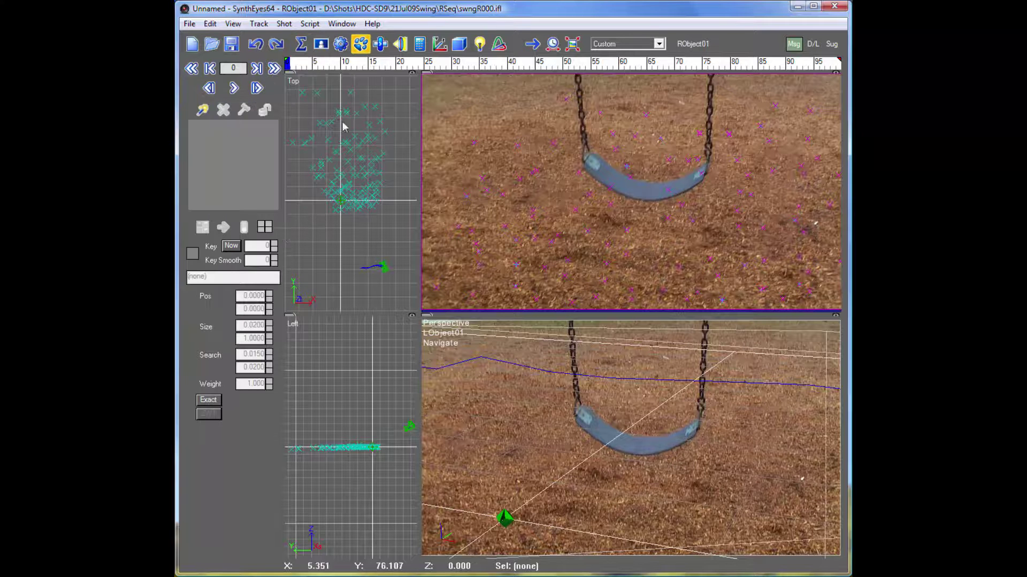
click(592, 162)
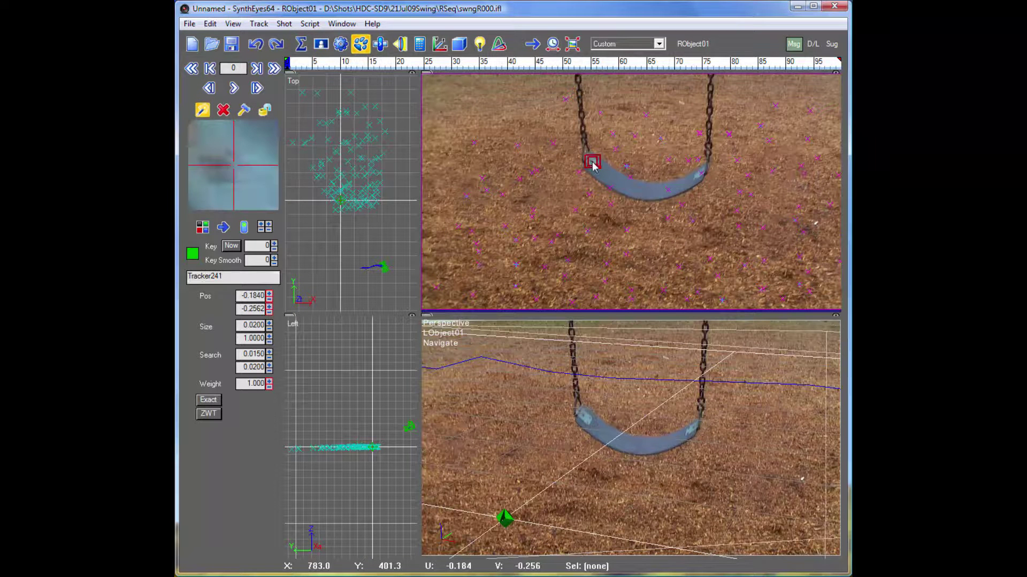
drag(592, 163, 588, 165)
Step: Shrink Tracker241's box, enlarge its search area, and track it through the shot
drag(270, 327, 273, 230)
drag(269, 356, 275, 303)
drag(270, 367, 295, 58)
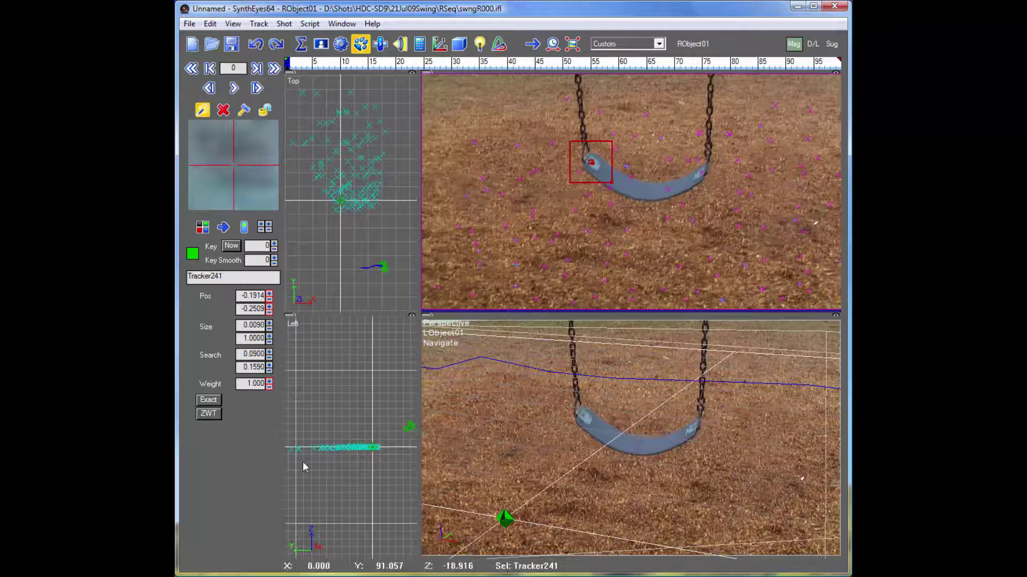
click(233, 89)
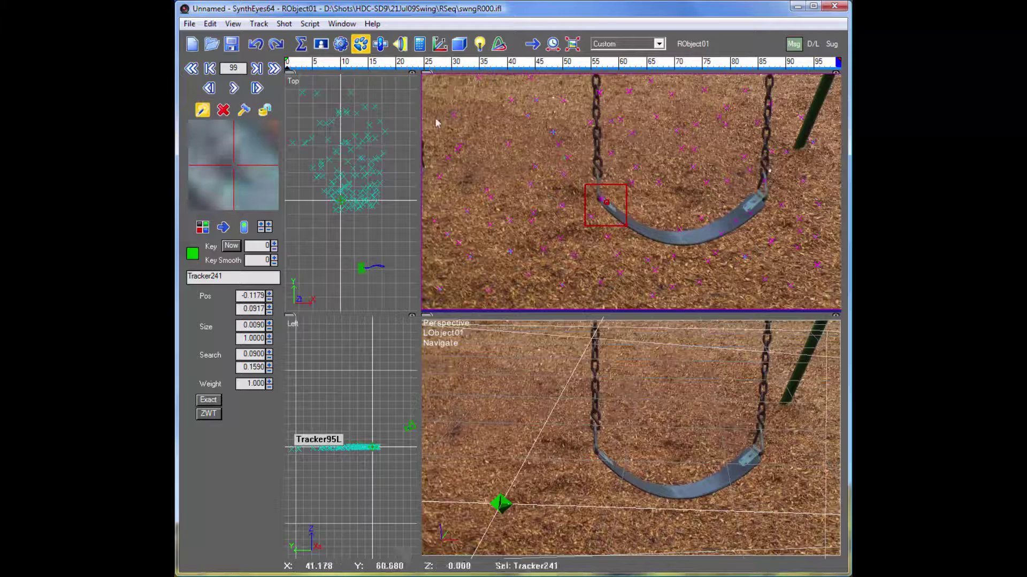
drag(778, 64, 730, 79)
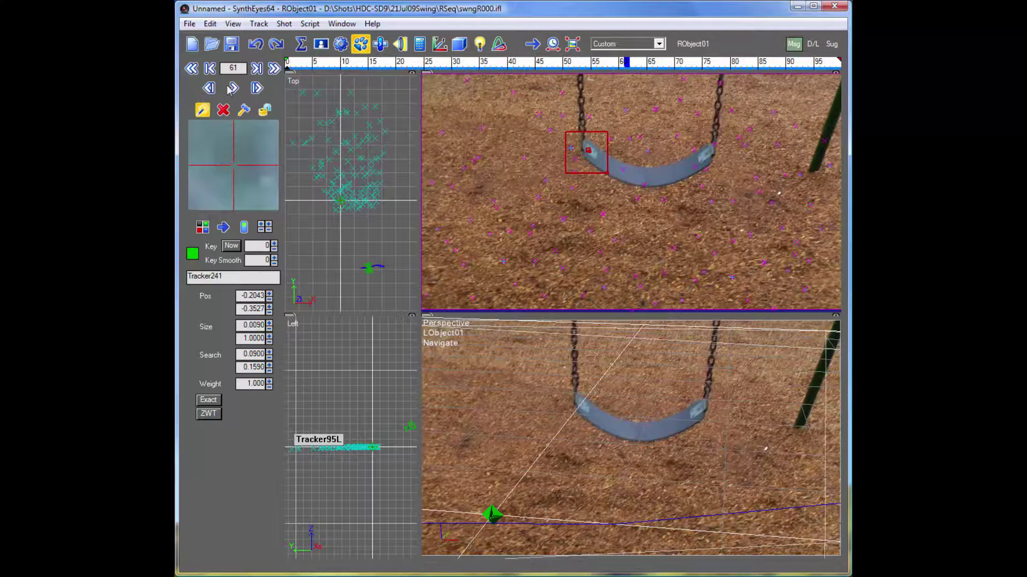
Step: Lock the right-shot bolt tracker and switch to LObject01 at frame 0
click(265, 109)
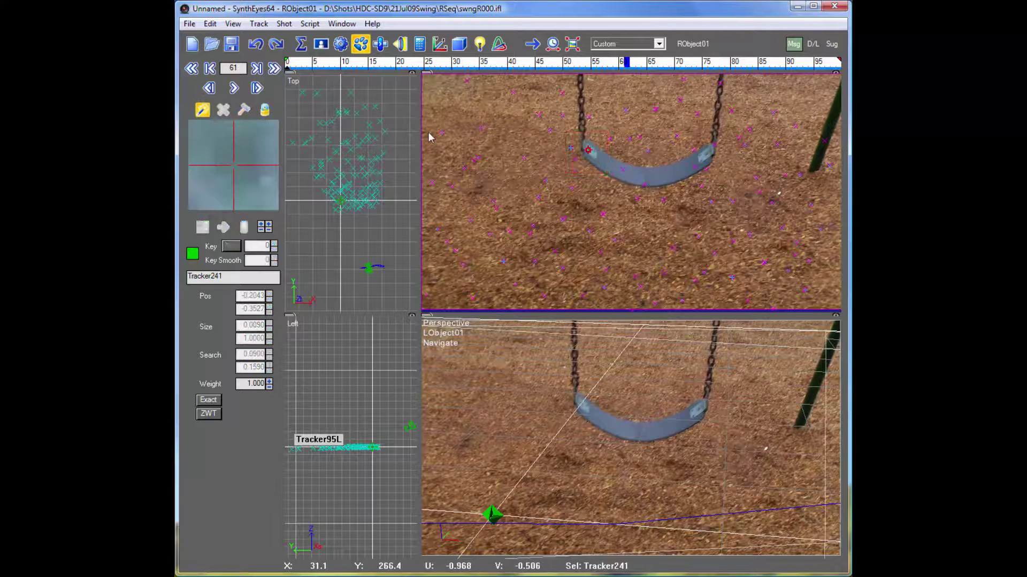
key(minus)
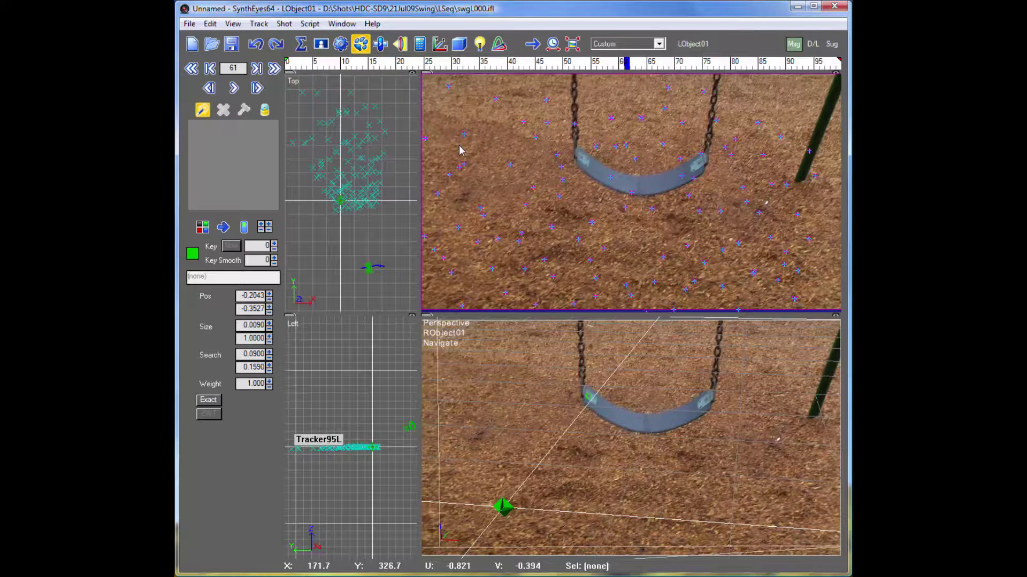
key(Home)
Step: Create Tracker242 on the left-shot swing bolt and track it forward to frame 99
click(583, 173)
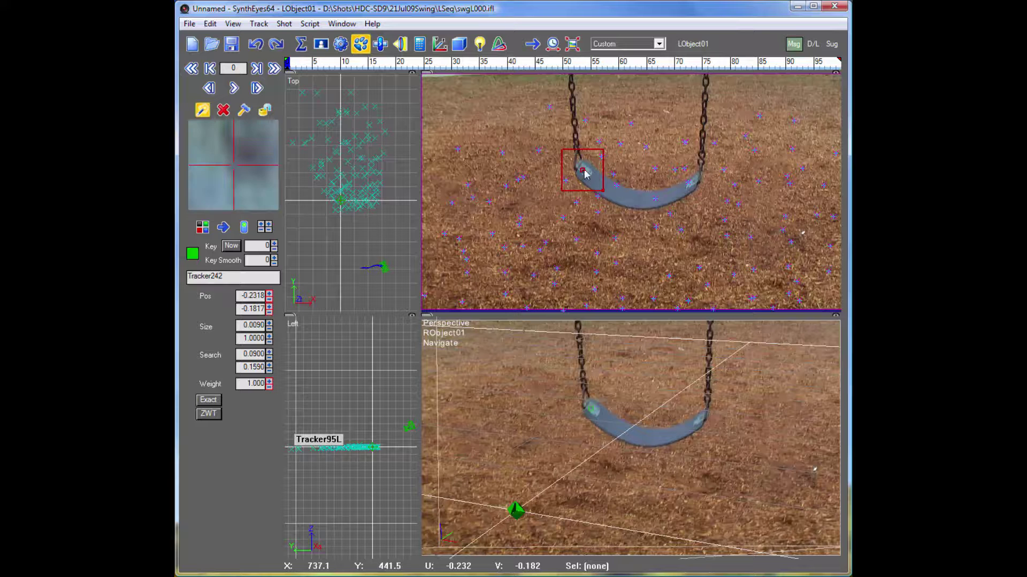
drag(584, 172, 587, 171)
click(234, 88)
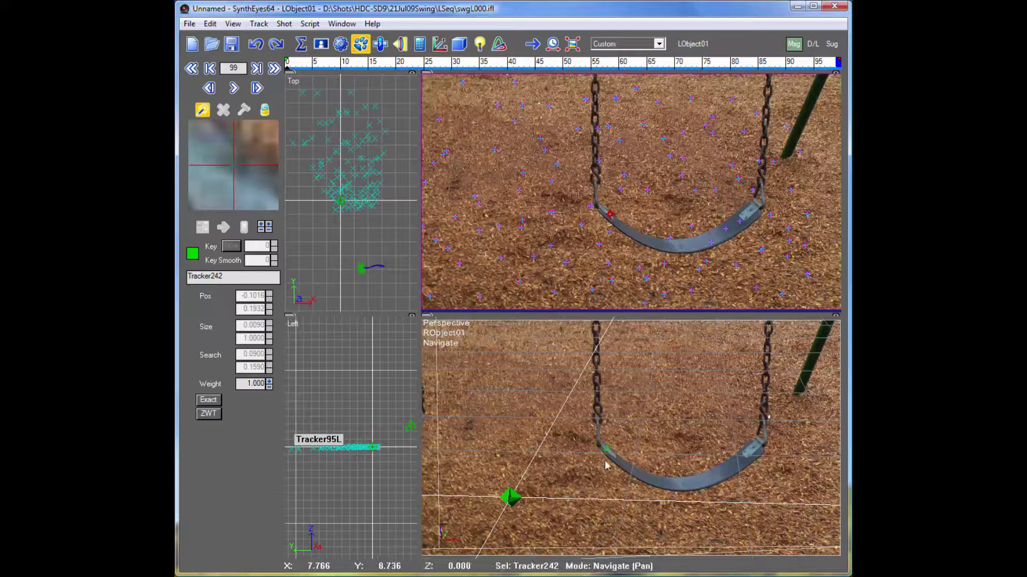
Step: Alt-click the right-shot bolt tracker in Perspective to link it with the left tracker, making Tracker243L
key(alt)
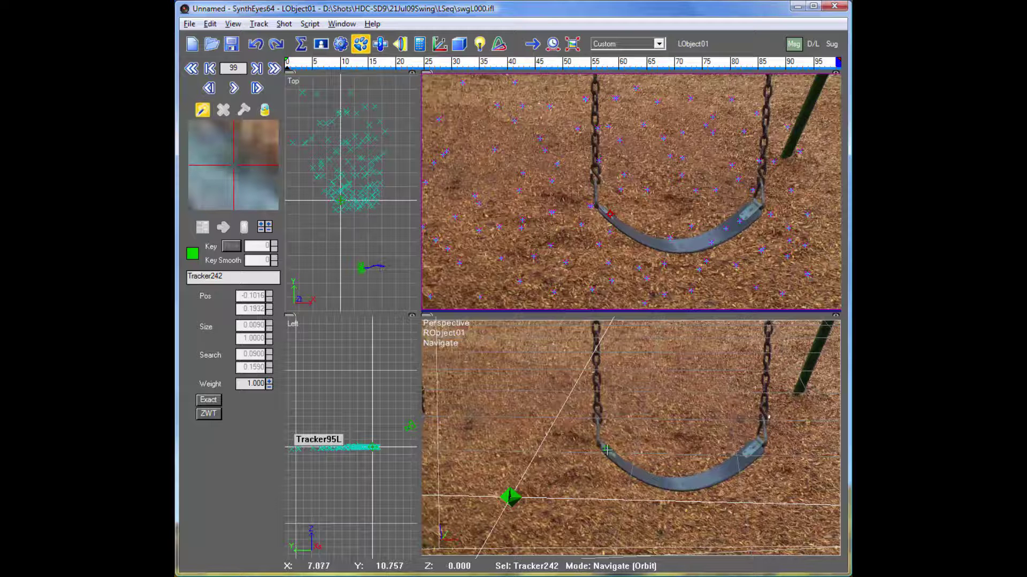
click(607, 450)
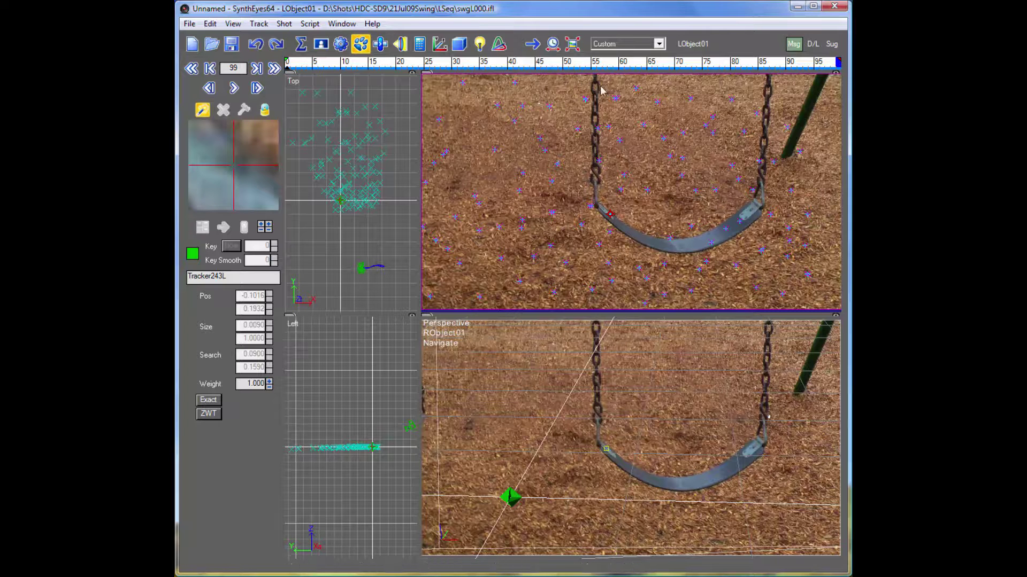
Step: Switch the solver mode to Individual mocap for LObject01's bolt trackers
click(420, 44)
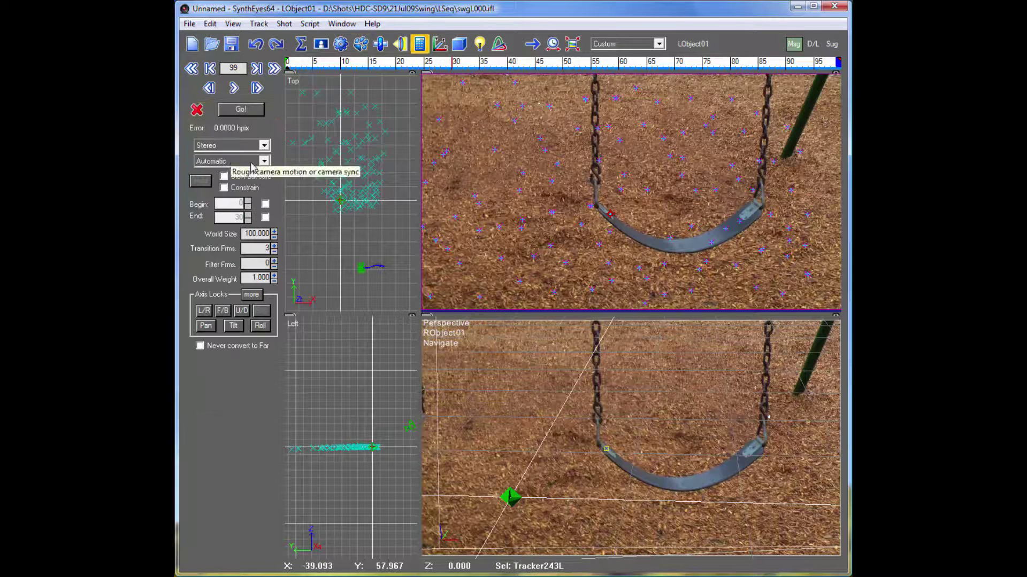
click(229, 145)
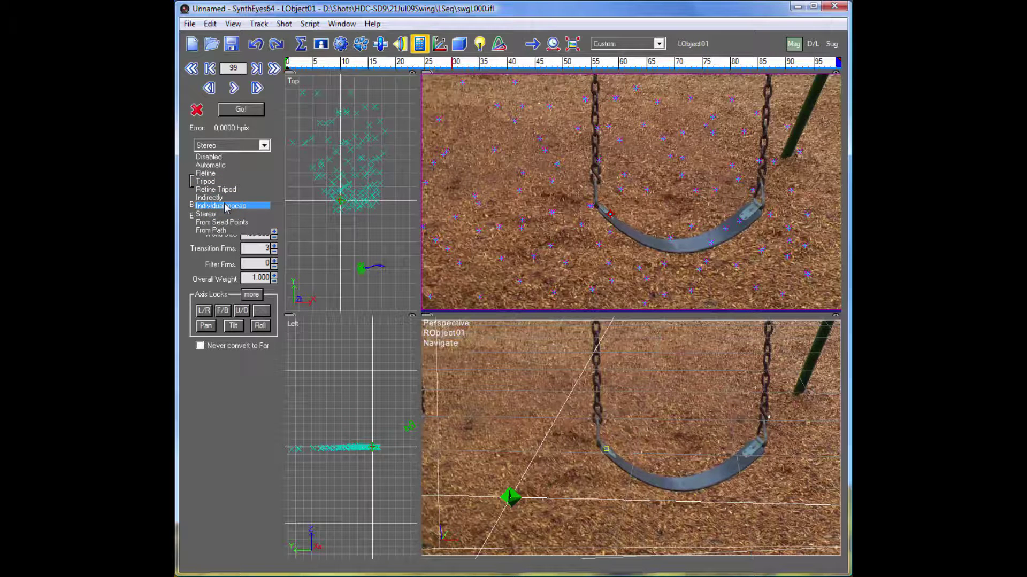
click(226, 206)
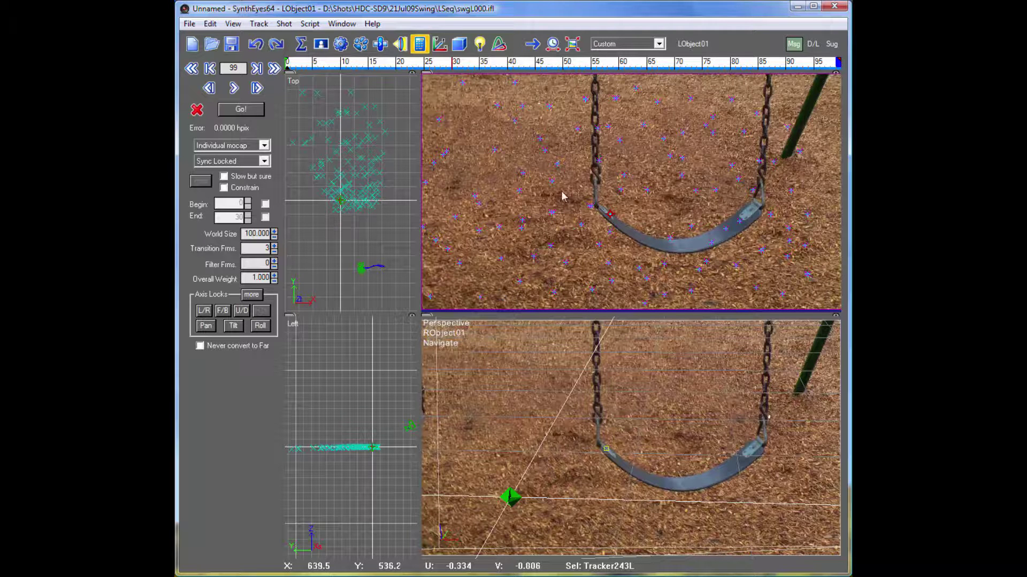
Step: Solve the stereo bolt mocap, then scrub to frame 61 and play back the result
click(241, 110)
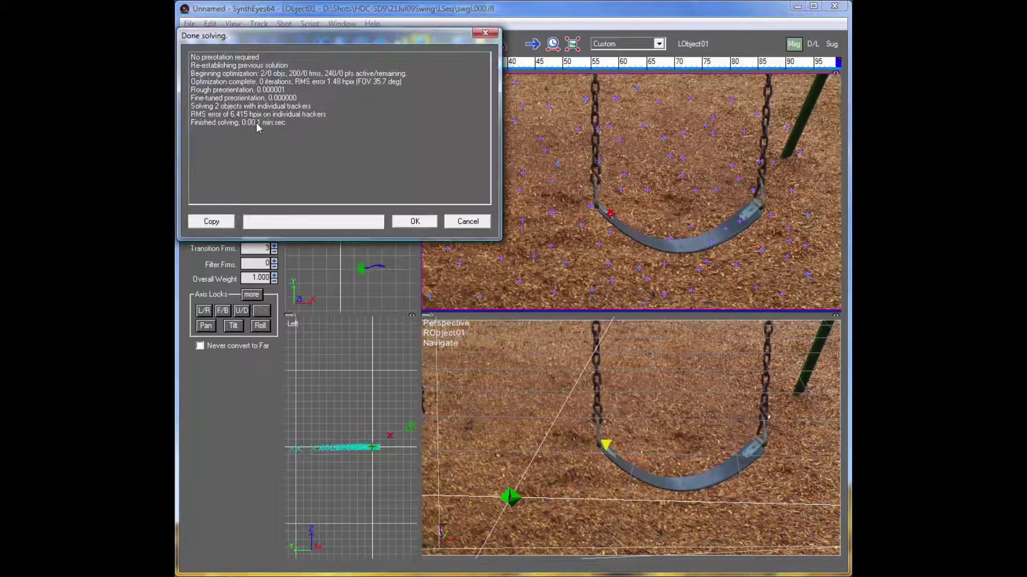
click(415, 222)
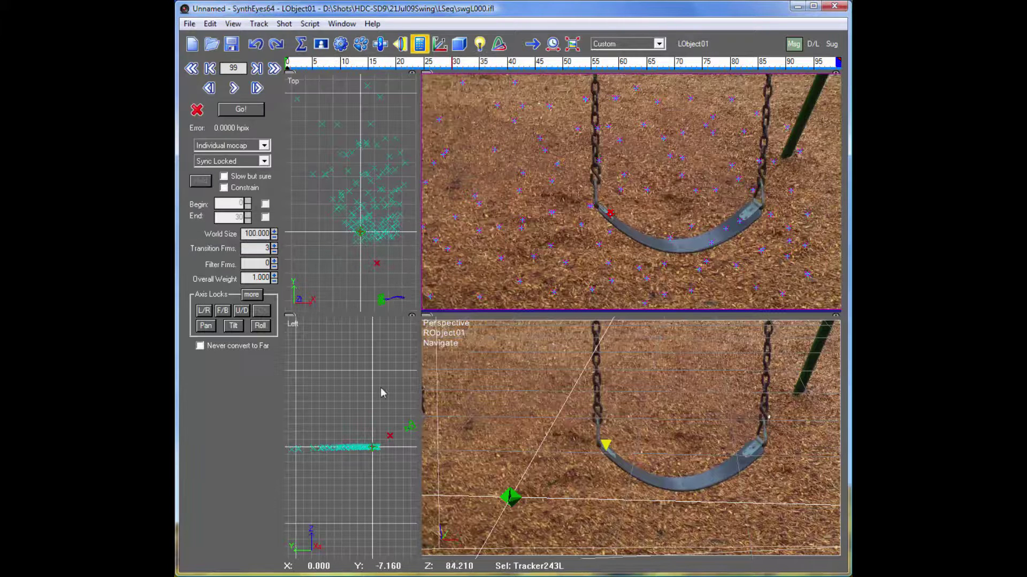
drag(335, 63, 620, 49)
click(620, 47)
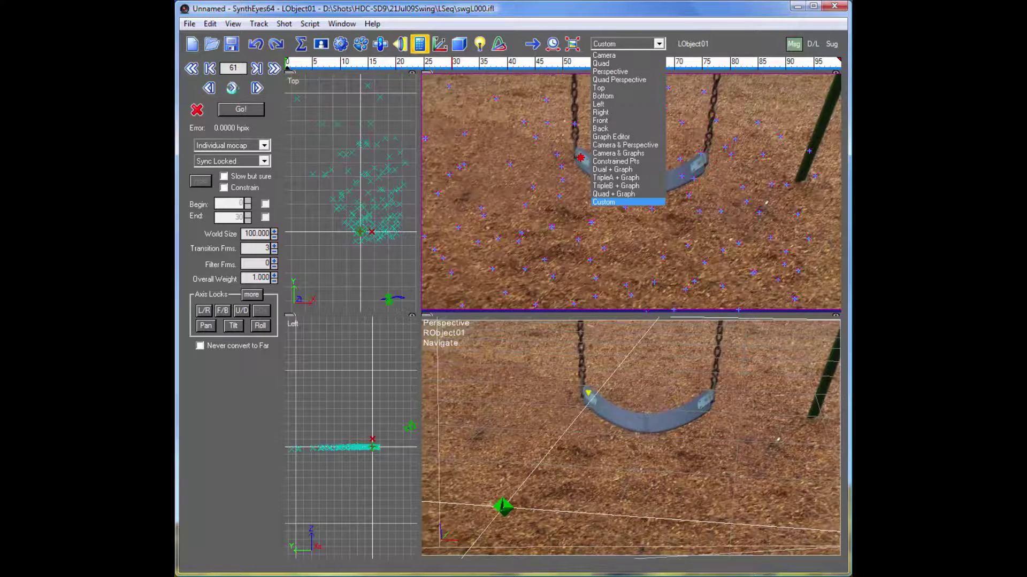
click(234, 89)
click(233, 89)
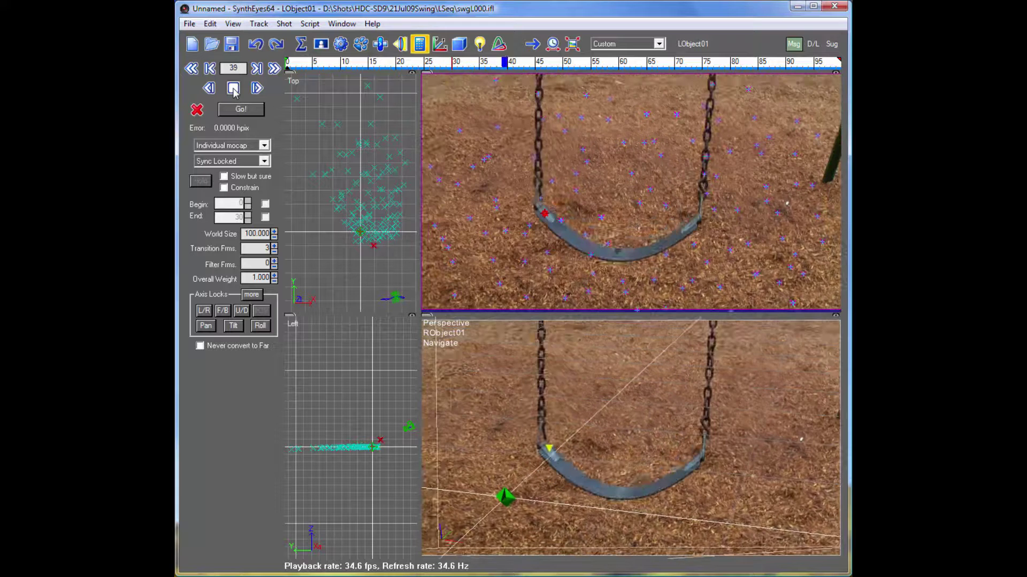
click(233, 90)
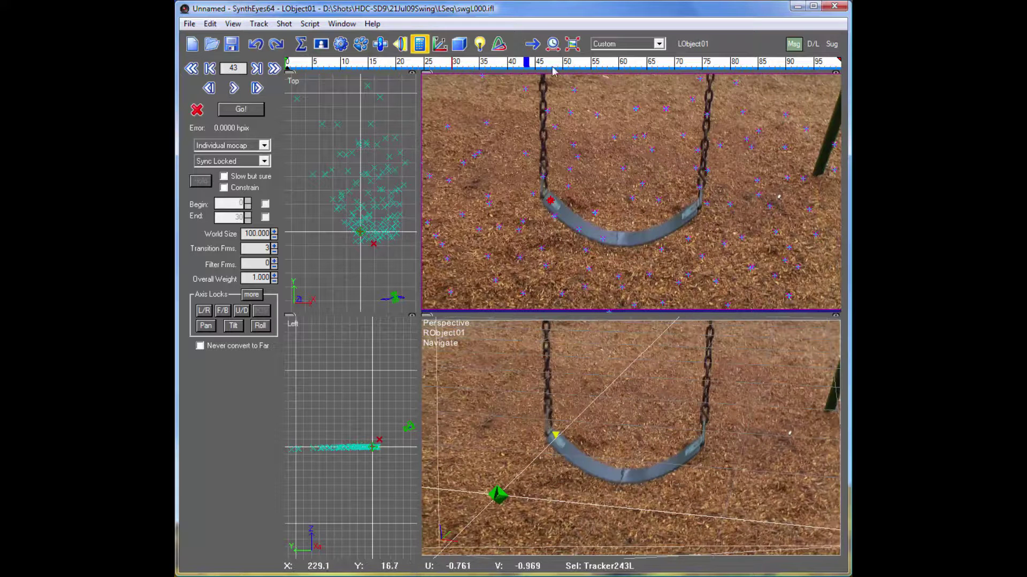
Step: Switch to a single full-size Top view and play back the bolt's path from above
click(625, 47)
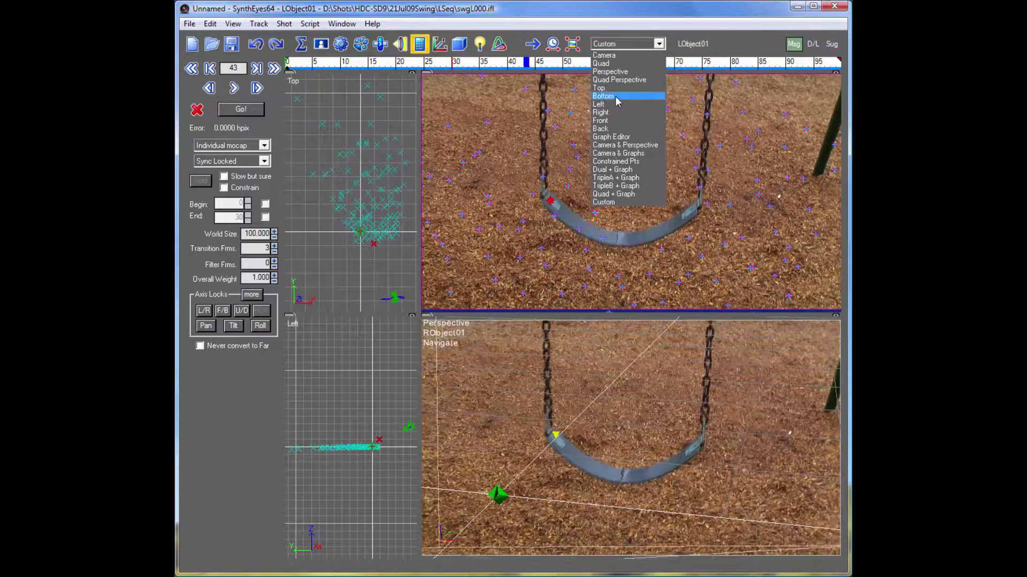
click(615, 92)
click(233, 91)
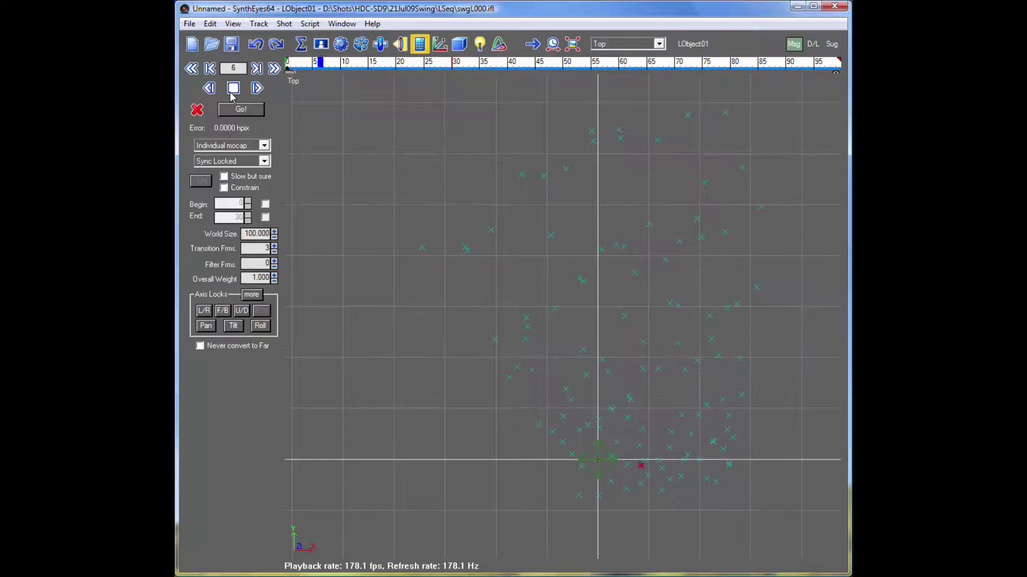
click(233, 88)
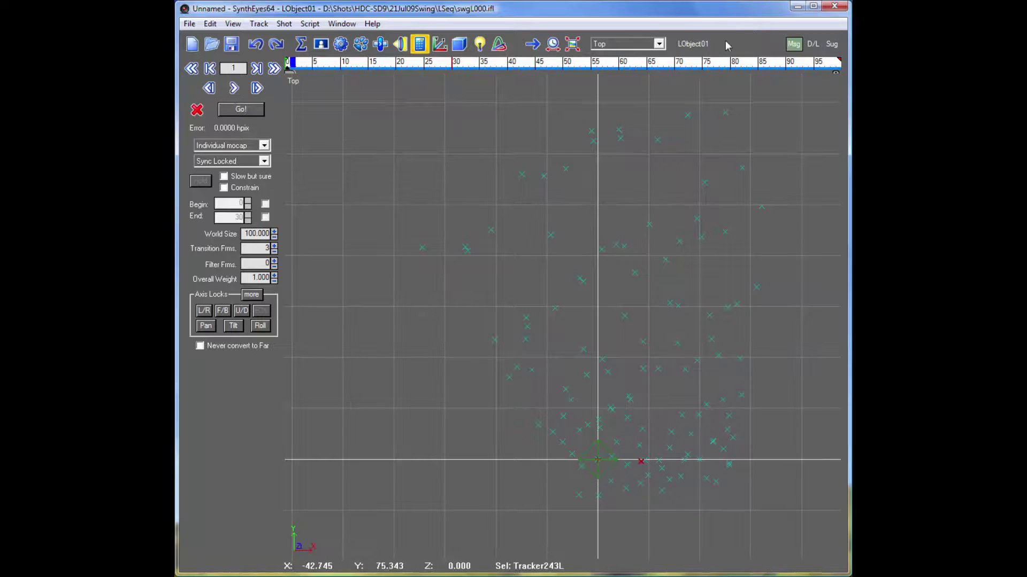
click(638, 45)
Step: In the Graph Editor, hide U/V Vel, FOM and Error curves and show the X, Y, Z position curves
click(615, 137)
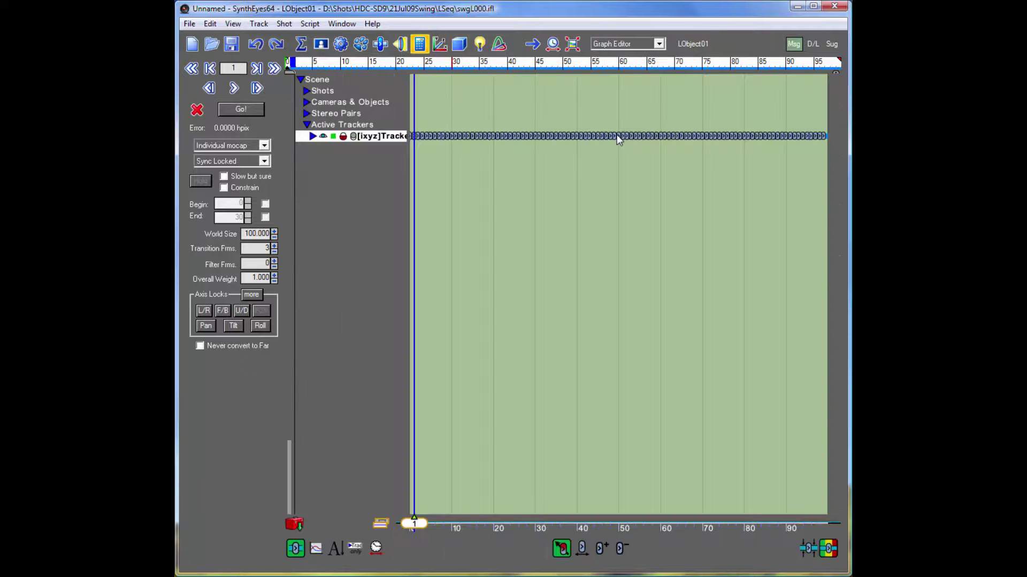
click(315, 548)
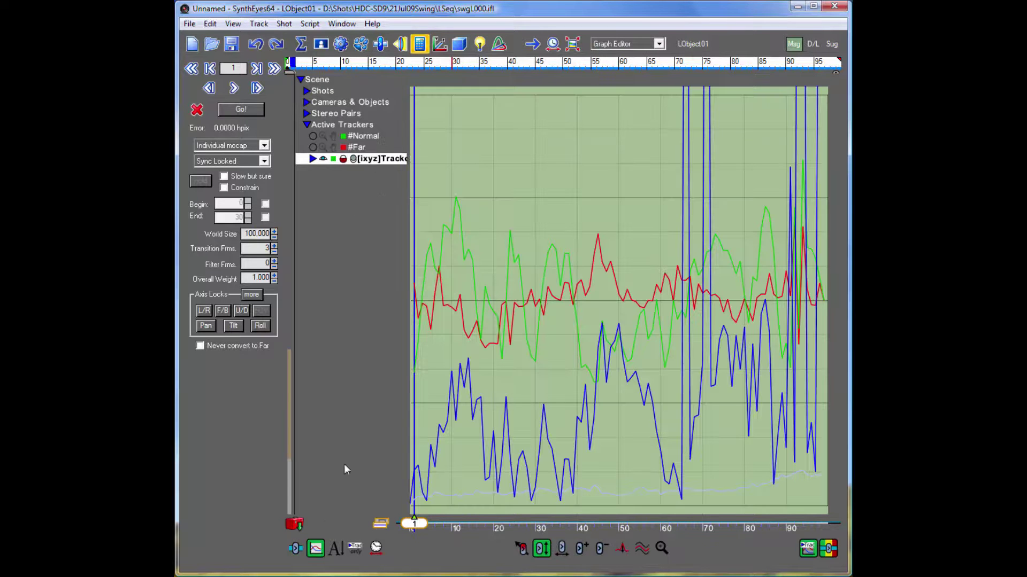
click(310, 160)
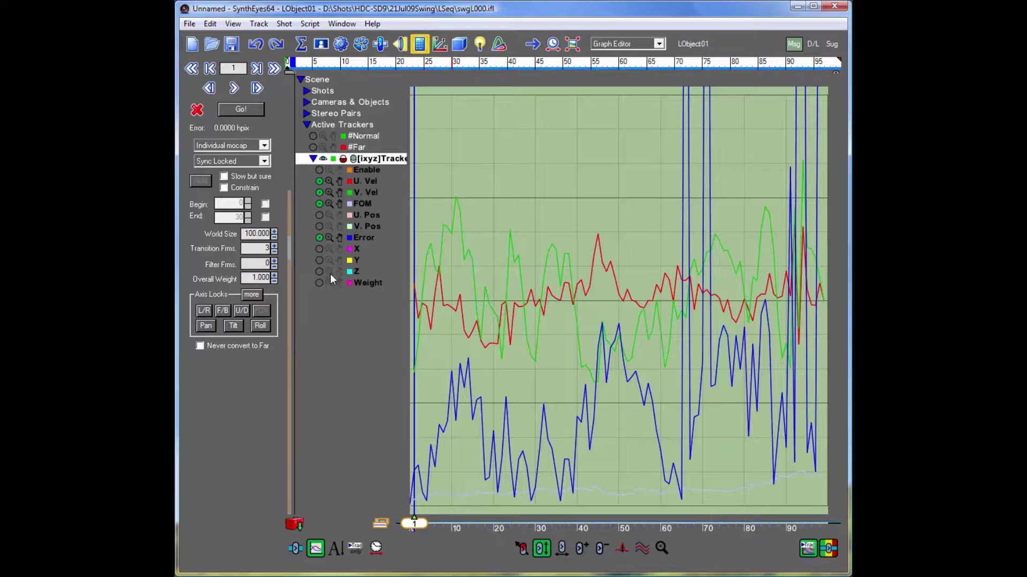
click(319, 192)
click(319, 180)
click(319, 203)
click(319, 238)
click(320, 248)
click(321, 261)
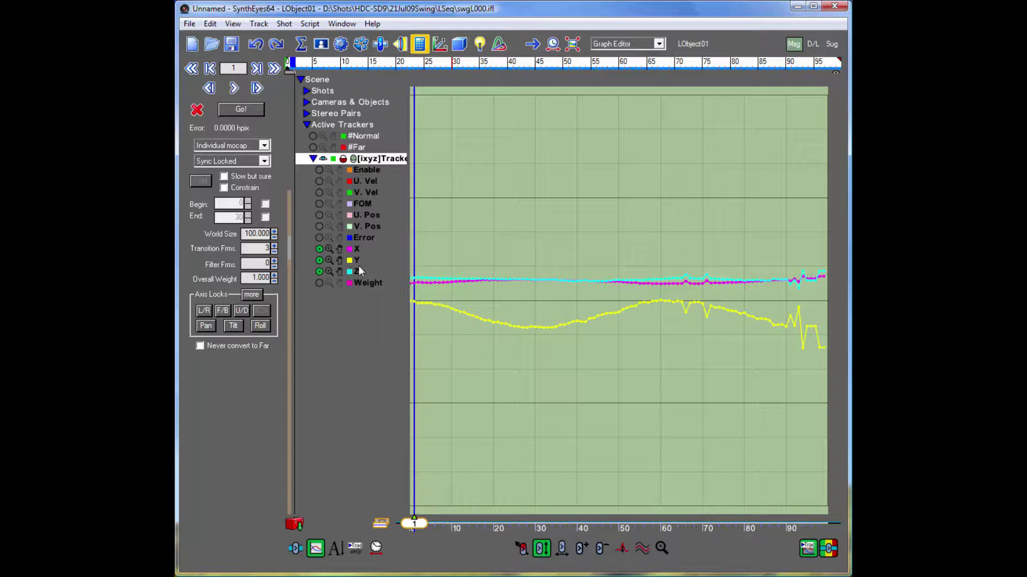
Step: Stretch the position curves vertically and smooth the Y spike at frame 71 to -2.27756
mouse_move(323, 272)
mouse_down()
mouse_move(326, 201)
mouse_move(327, 272)
mouse_up()
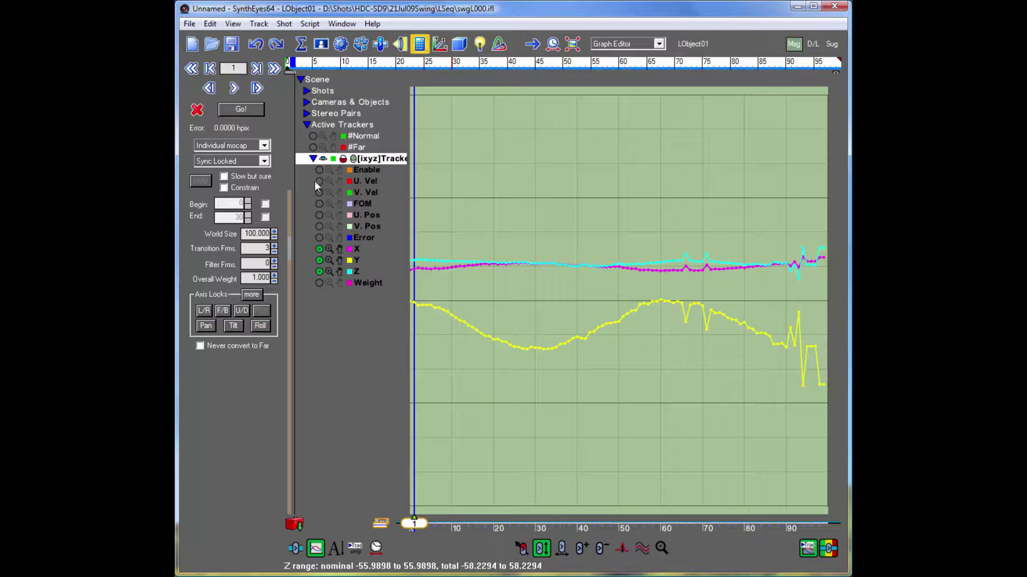
drag(319, 192, 319, 180)
drag(686, 323, 707, 309)
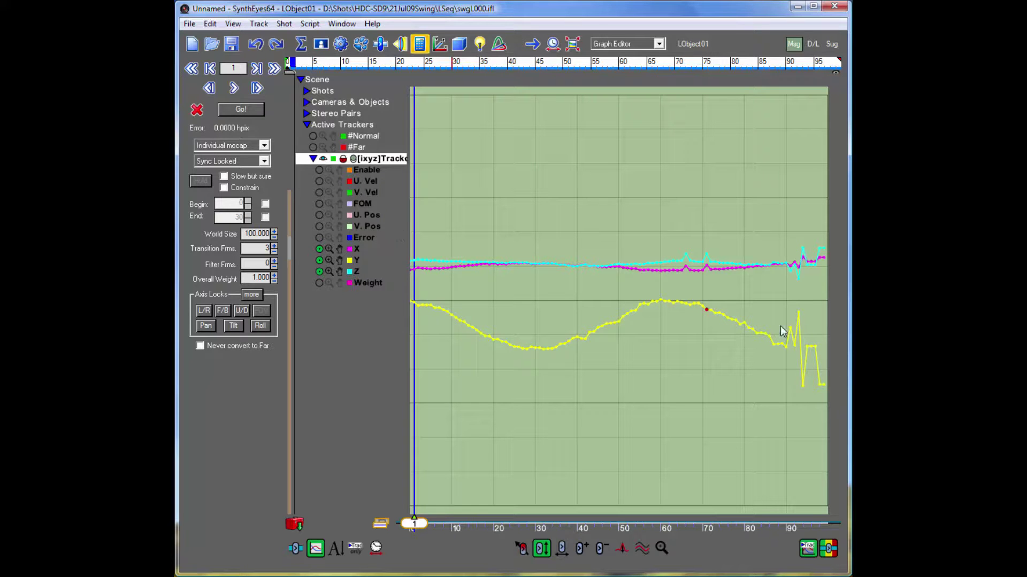
click(659, 43)
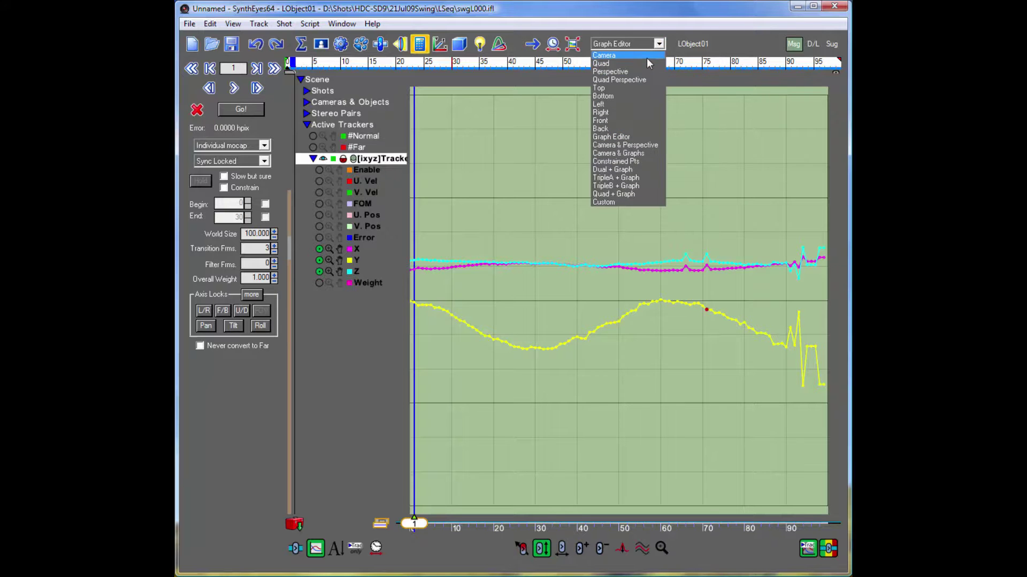
Step: Return to the single Camera view and move to frame 92 to inspect Tracker243L
click(648, 61)
click(660, 62)
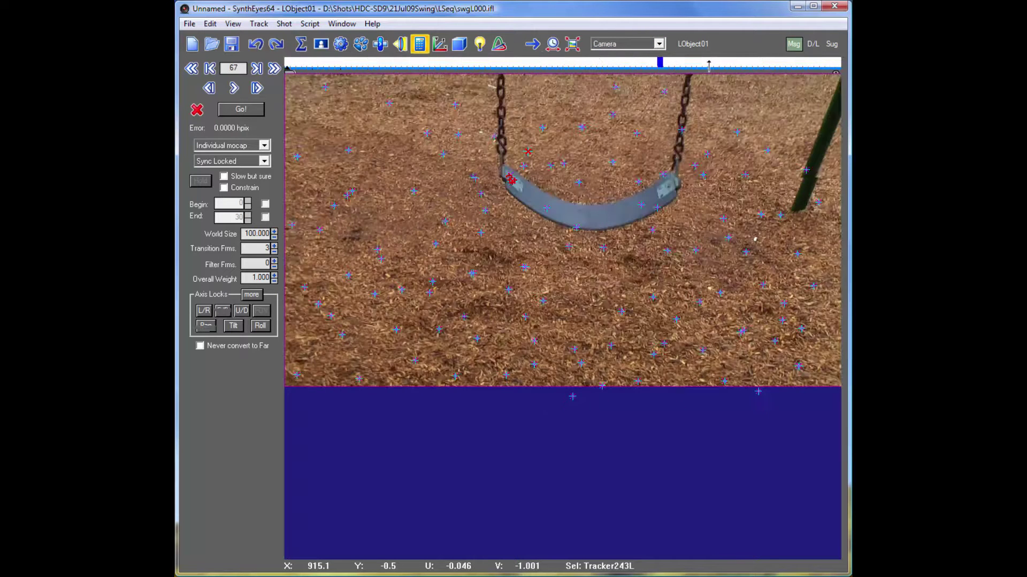
drag(708, 65, 801, 77)
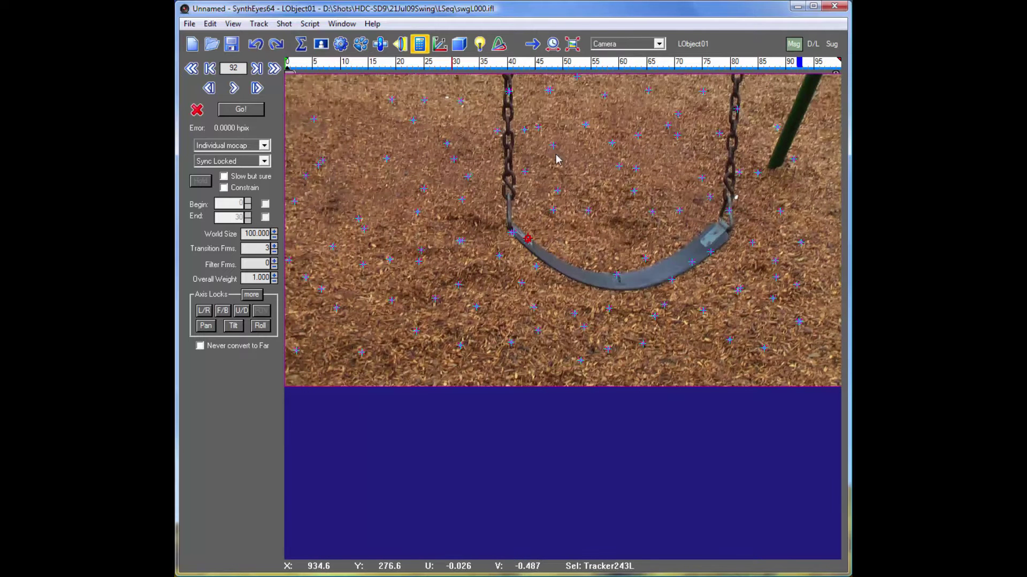